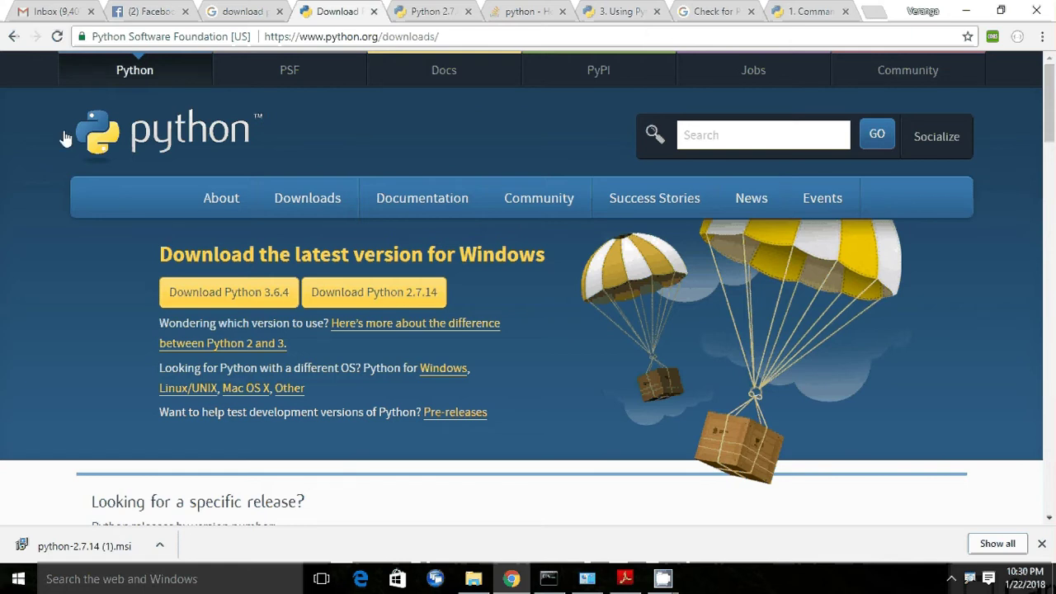
Step: Show the downloaded python-2.7.14 (1).msi file in its folder
{"action": "right_click", "coordinate": [94, 547]}
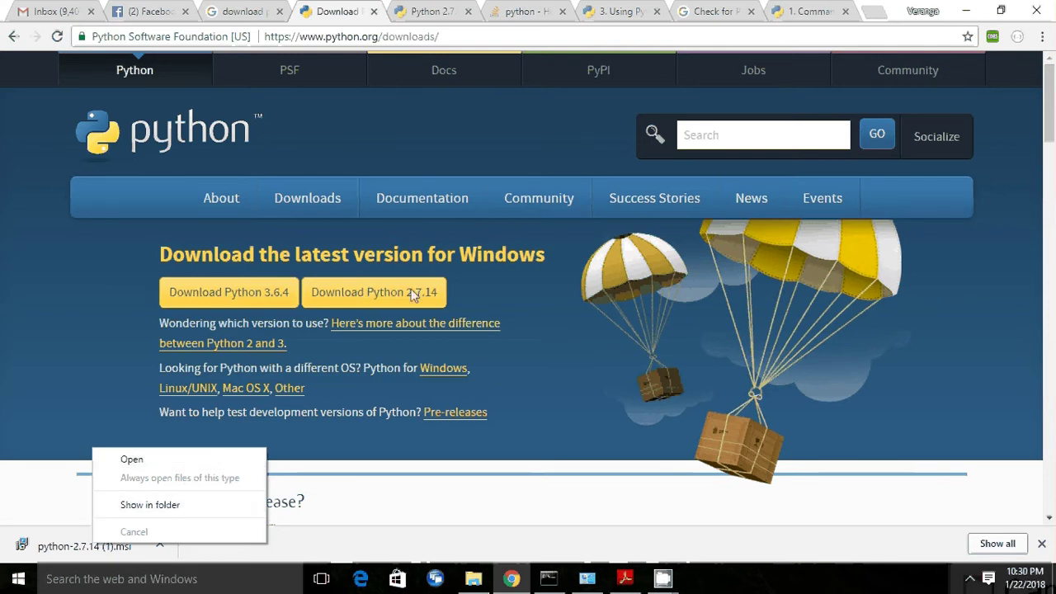
{"action": "left_click", "coordinate": [506, 288]}
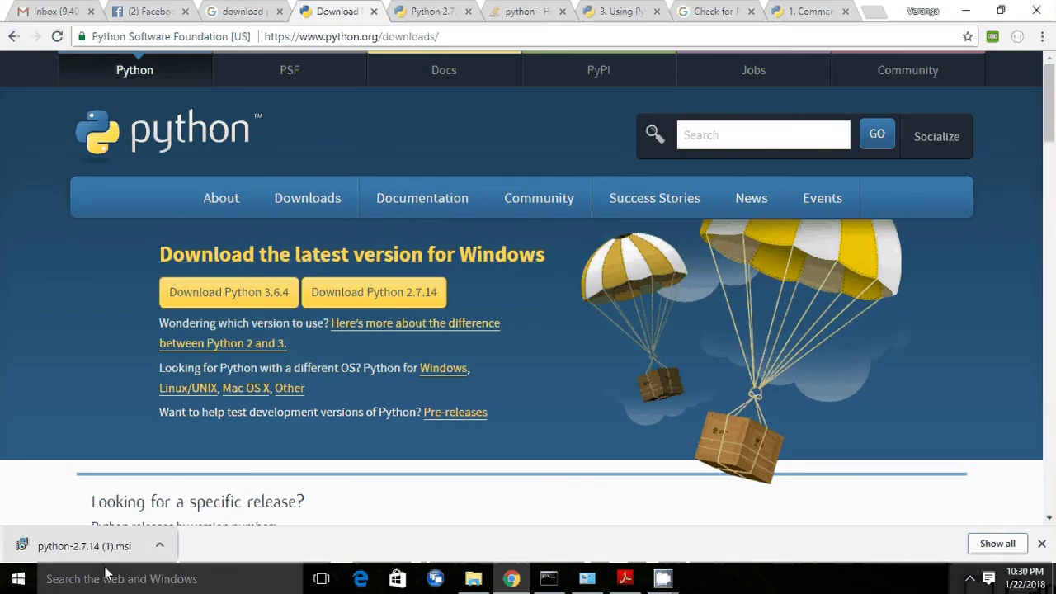
{"action": "right_click", "coordinate": [114, 551]}
{"action": "left_click", "coordinate": [164, 514]}
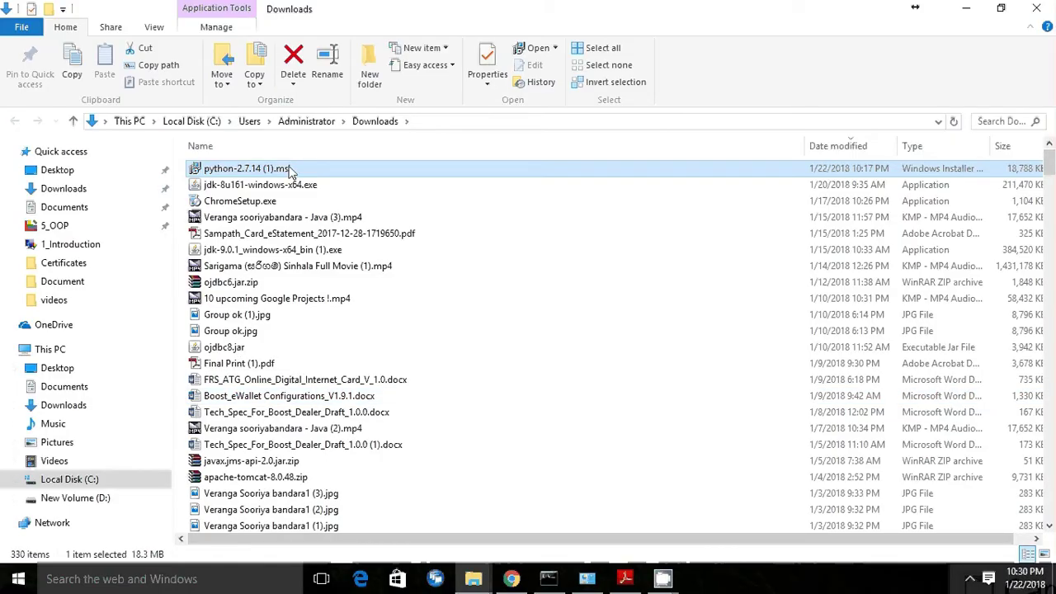
Step: Launch the Python 2.7.14 installer and accept installation for all users with C:\Python27\ as the destination directory
{"action": "double_click", "coordinate": [289, 171]}
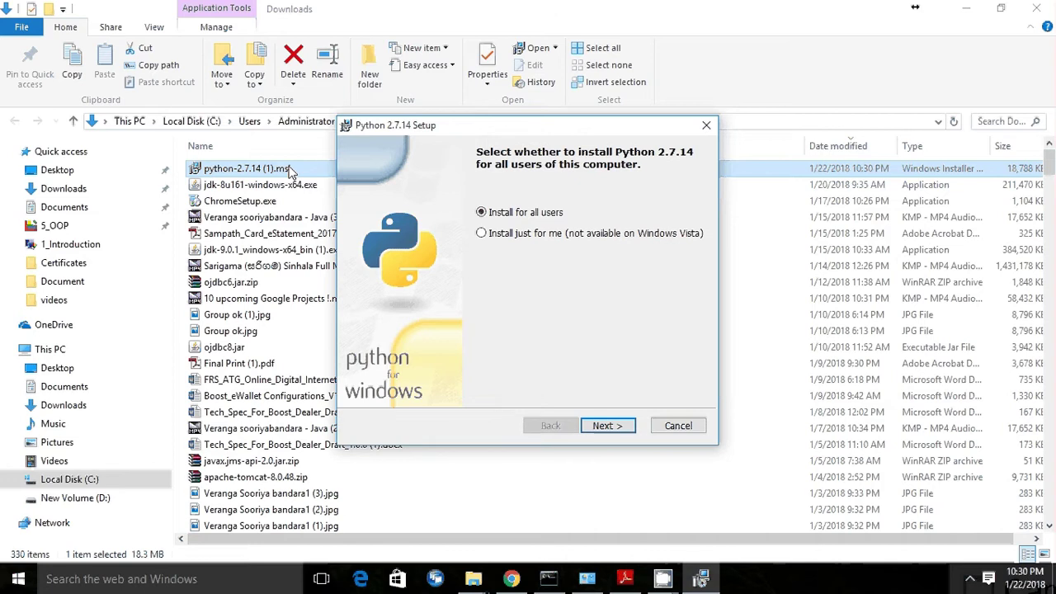
{"action": "left_click", "coordinate": [602, 426]}
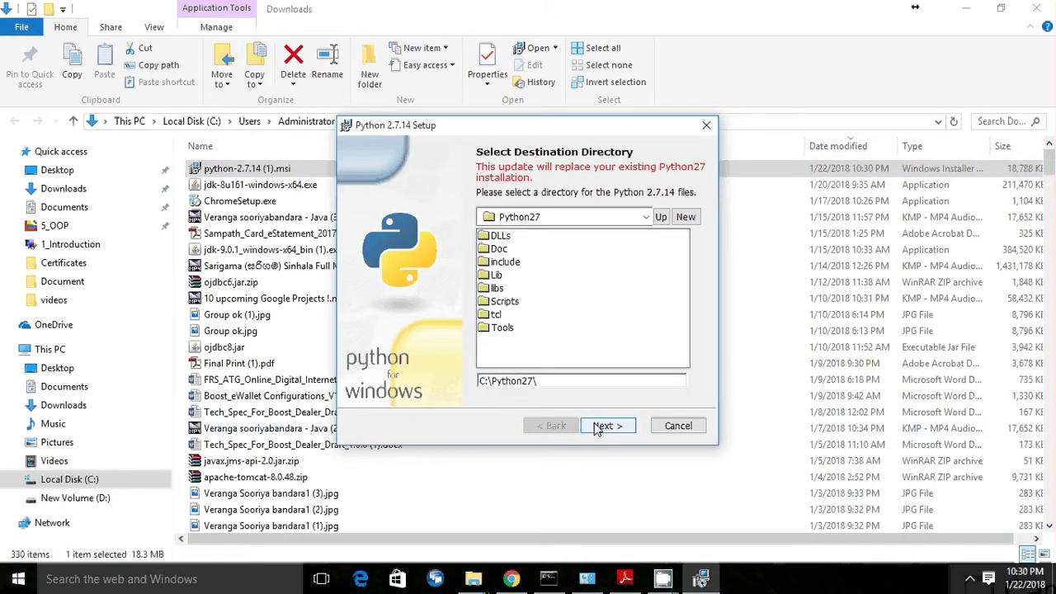
{"action": "left_click", "coordinate": [603, 429]}
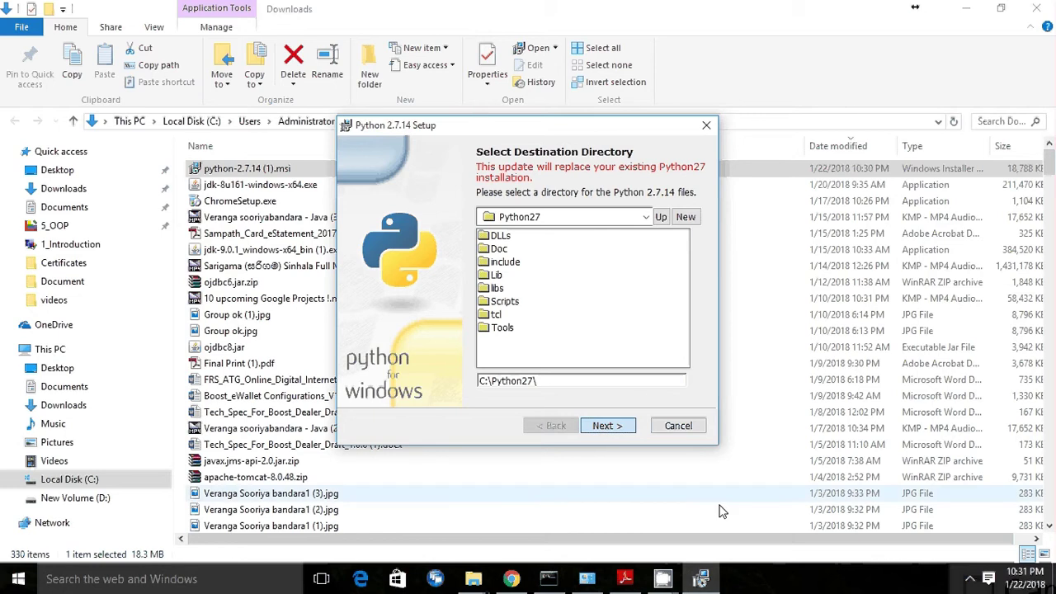
Step: Open Task Manager to examine the running processes and CPU performance, and close it again
{"action": "right_click", "coordinate": [707, 588]}
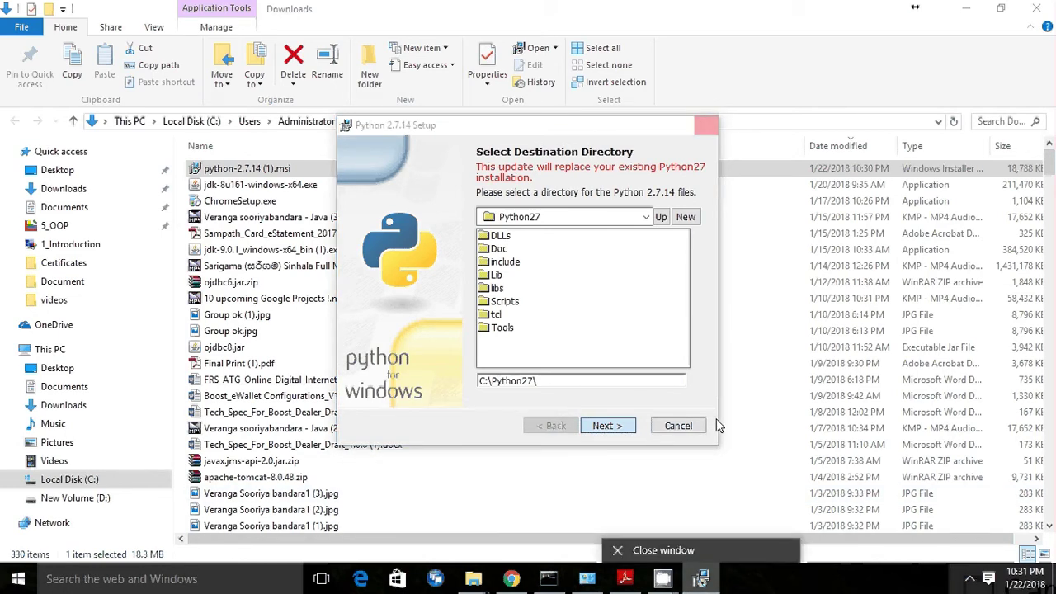
{"action": "right_click", "coordinate": [845, 579]}
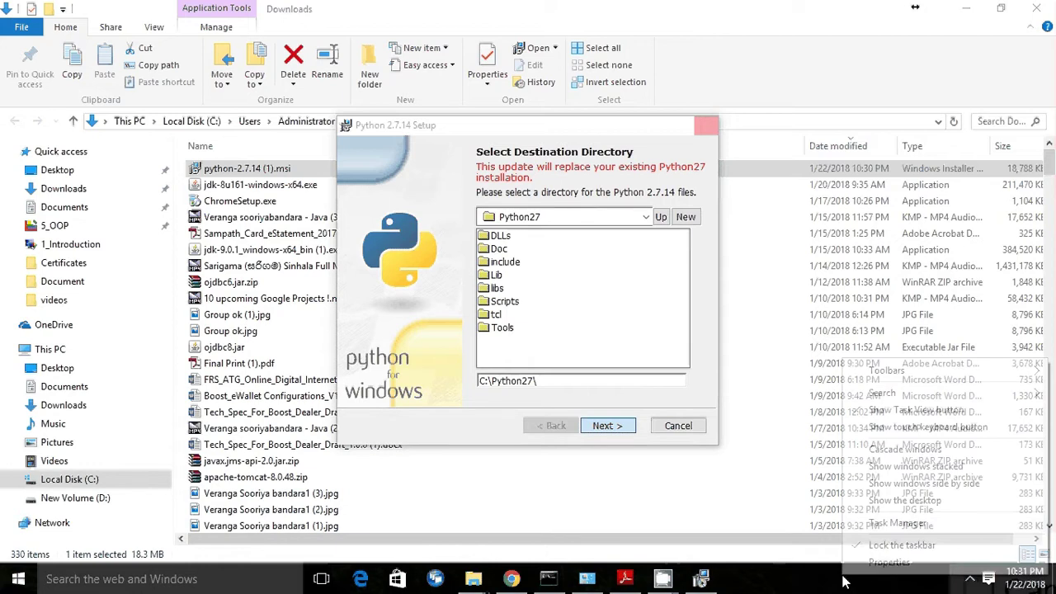
{"action": "left_click", "coordinate": [897, 526]}
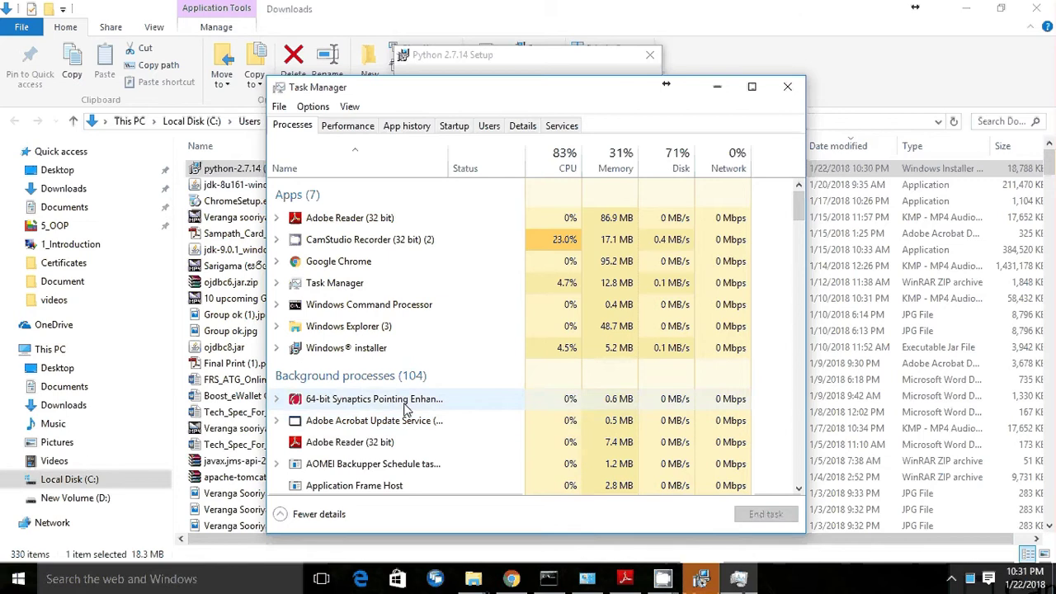
{"action": "left_click_drag", "start_coordinate": [796, 206], "coordinate": [796, 207]}
{"action": "left_click", "coordinate": [347, 126]}
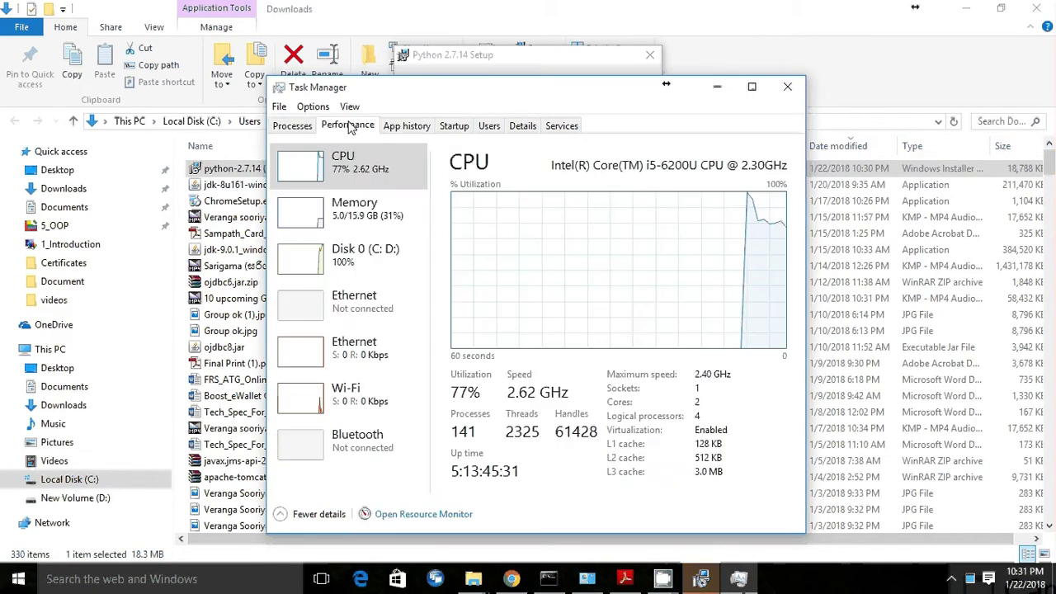
{"action": "left_click", "coordinate": [303, 128]}
{"action": "left_click", "coordinate": [392, 235]}
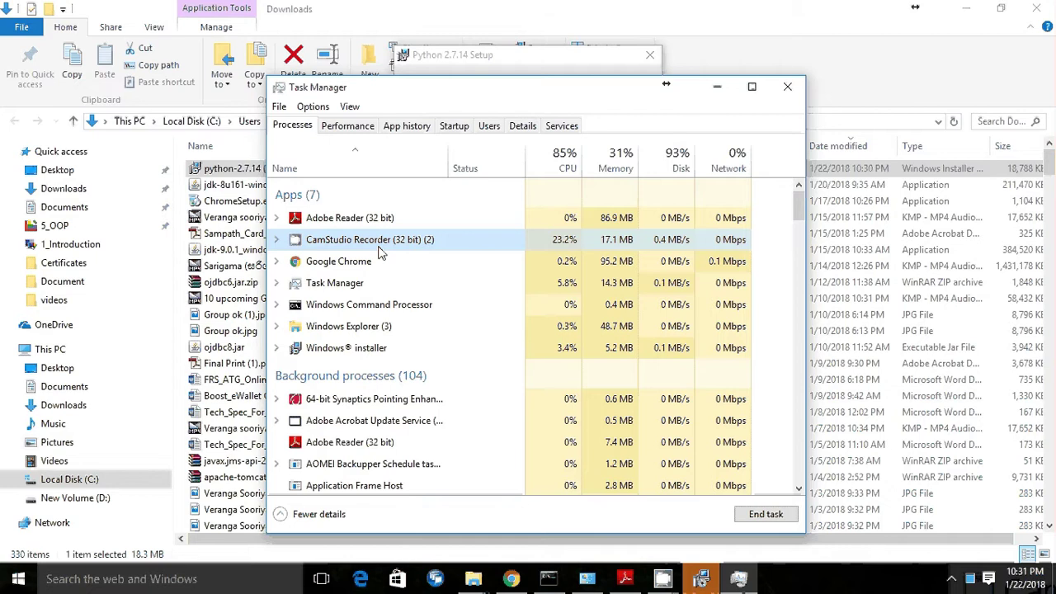
{"action": "key", "text": "p"}
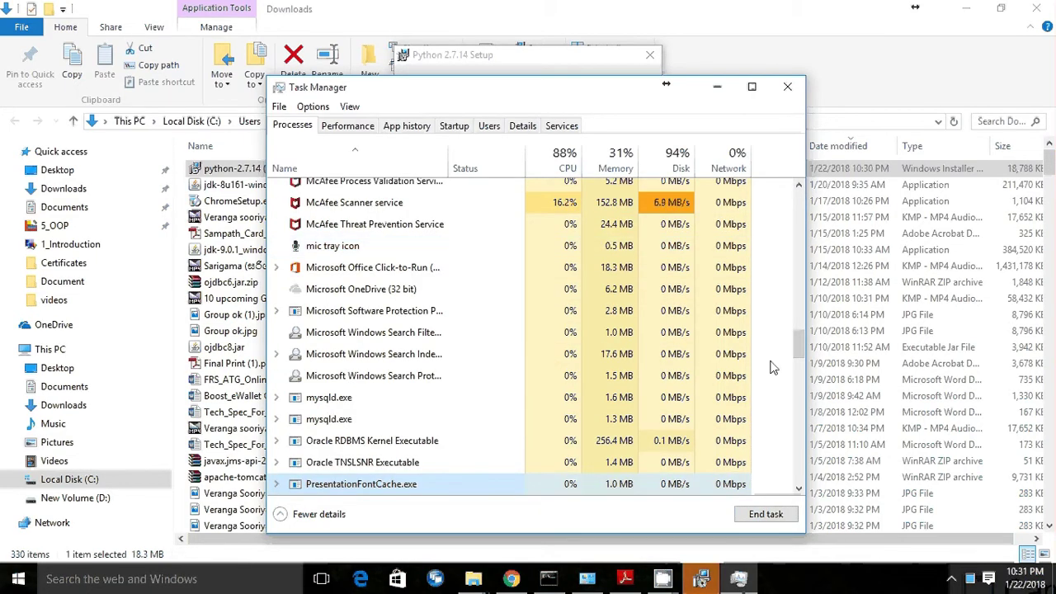
{"action": "left_click_drag", "start_coordinate": [796, 342], "coordinate": [797, 383]}
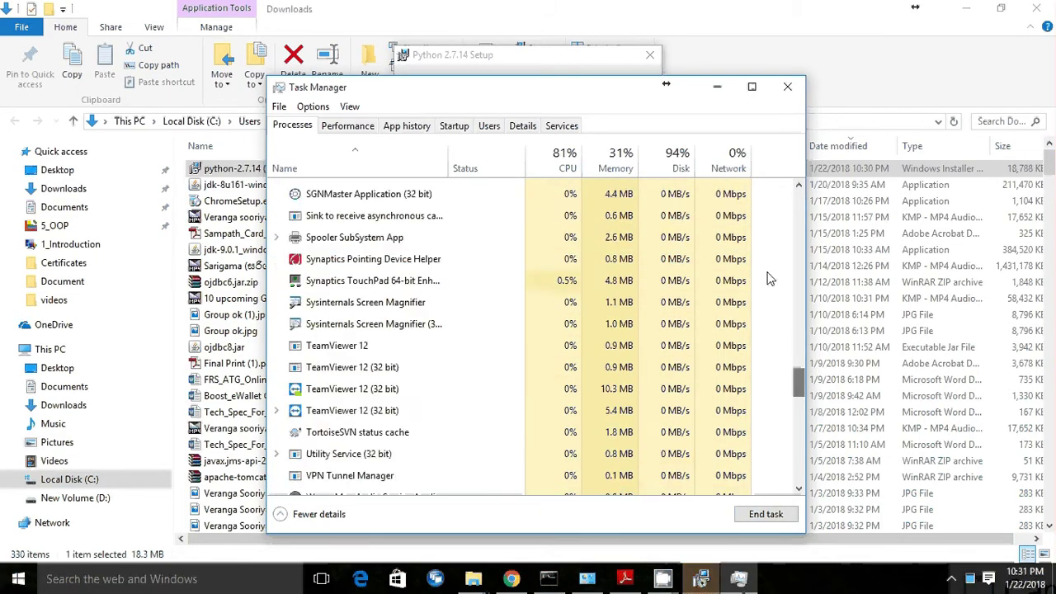
{"action": "left_click", "coordinate": [787, 86]}
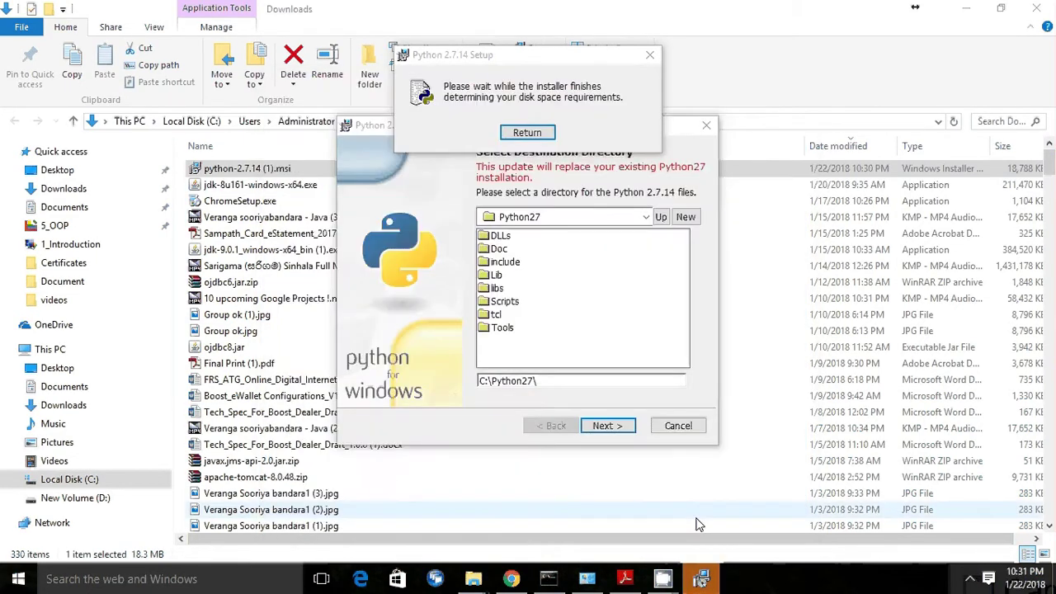
{"action": "left_click", "coordinate": [677, 424]}
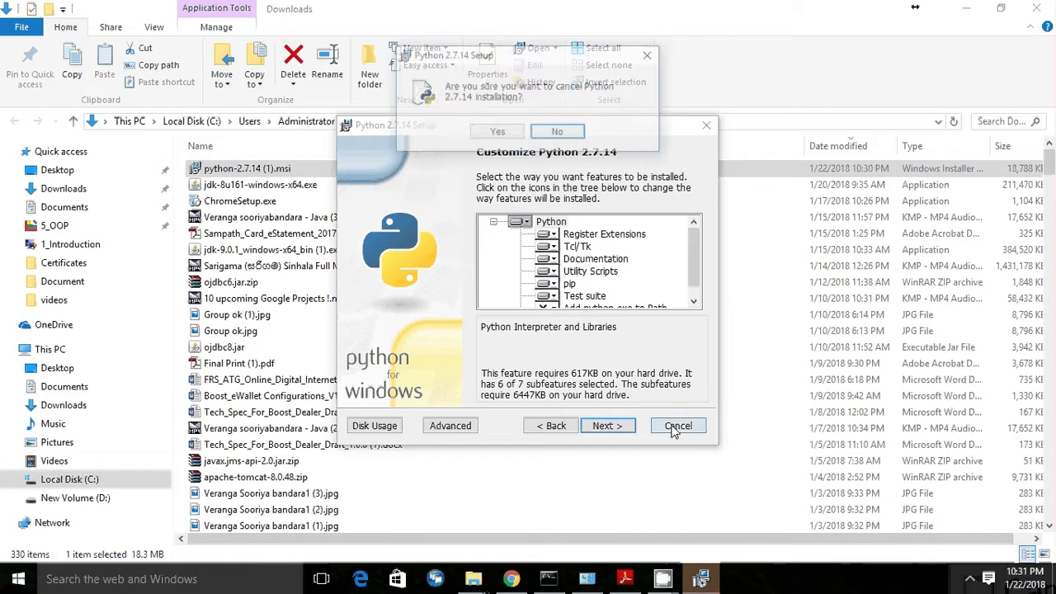
{"action": "left_click", "coordinate": [496, 137]}
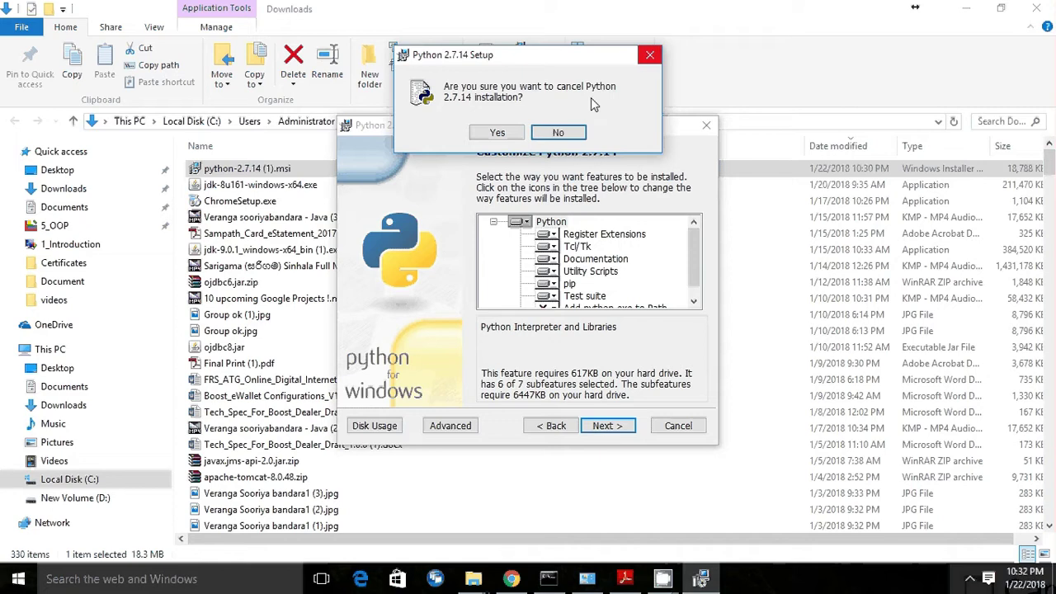
{"action": "left_click", "coordinate": [550, 133]}
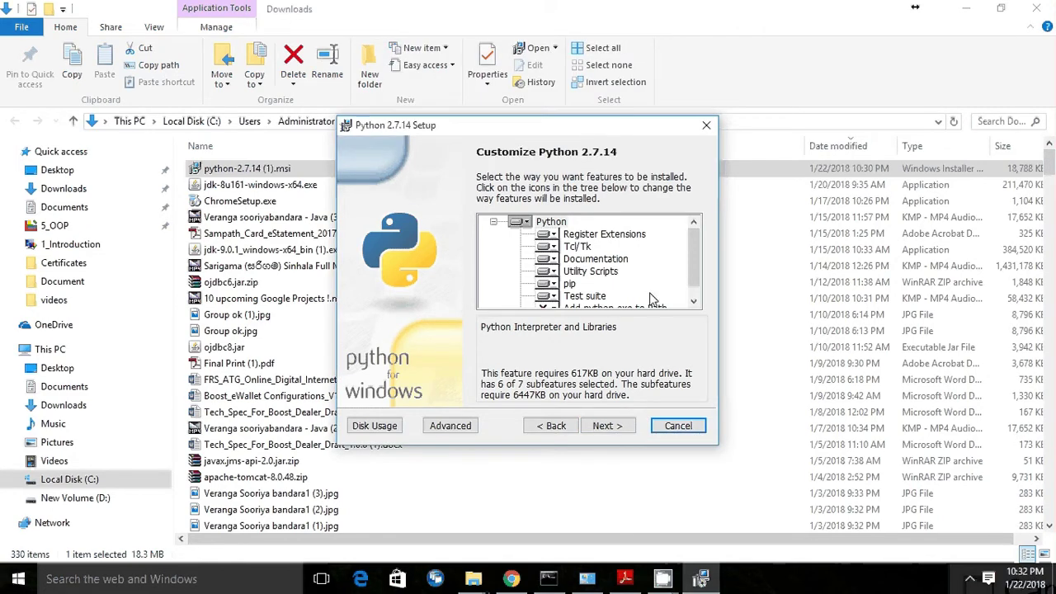
Step: Install Python 2.7.14 with the default feature selection and exit the completed installer
{"action": "left_click", "coordinate": [606, 426]}
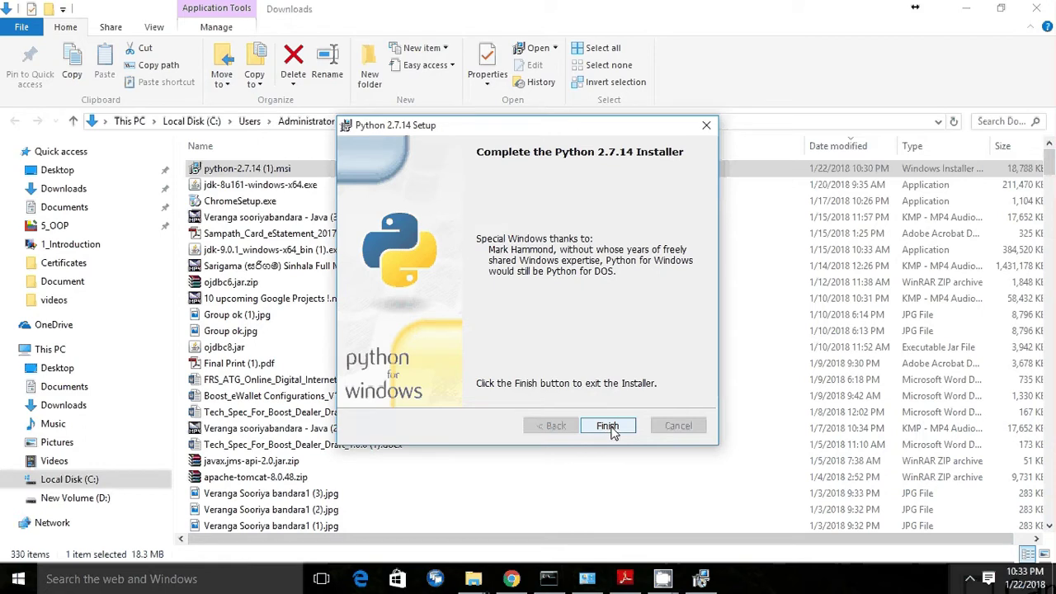
{"action": "left_click", "coordinate": [608, 425]}
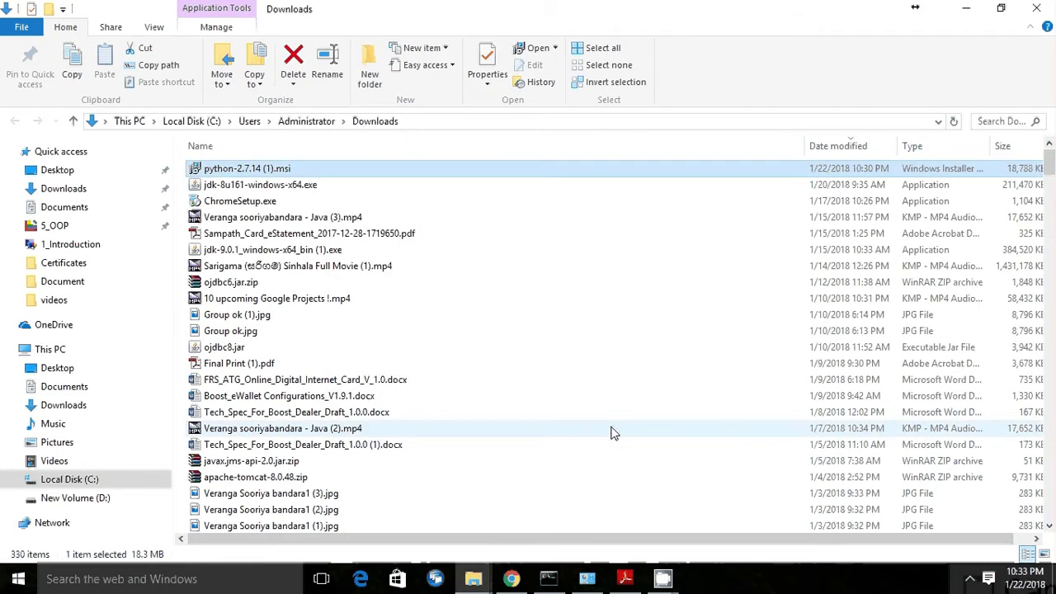
Step: Open the Environment Variables dialog from the computer's advanced system settings
{"action": "right_click", "coordinate": [64, 350]}
{"action": "left_click", "coordinate": [97, 335]}
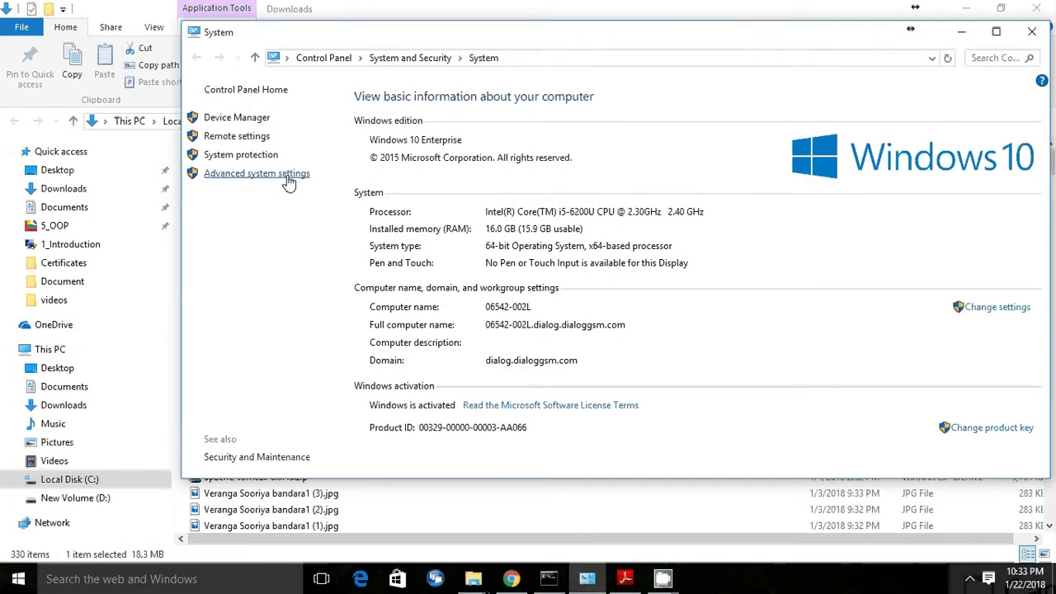
{"action": "left_click", "coordinate": [285, 175]}
{"action": "left_click", "coordinate": [281, 323]}
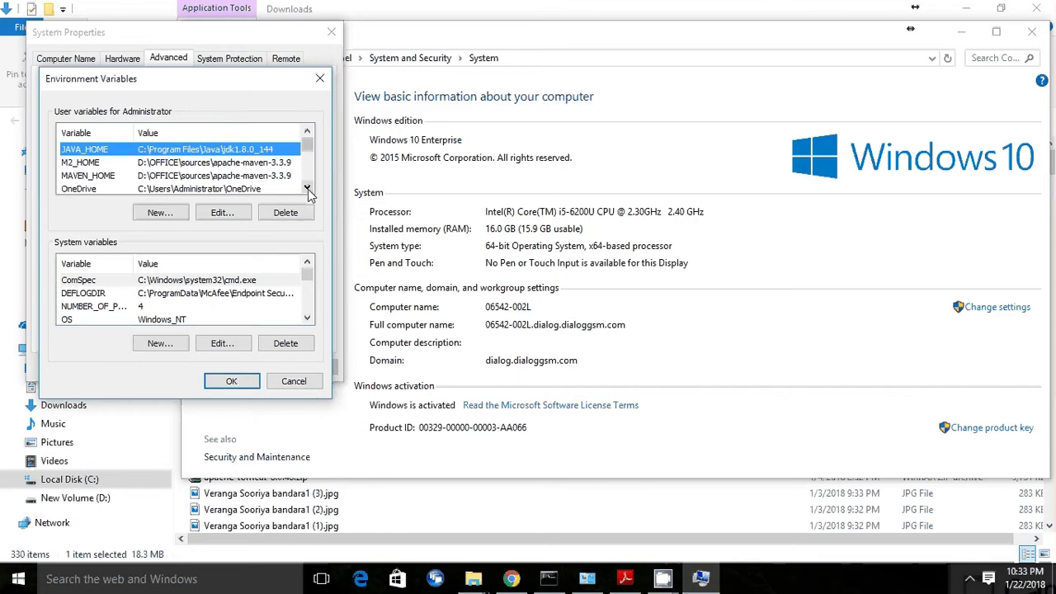
Step: Examine the PY_HOME and PYTHONPATH user variables without changing them, and close the environment variable and system property dialogs
{"action": "left_click", "coordinate": [307, 188]}
{"action": "left_click", "coordinate": [306, 188]}
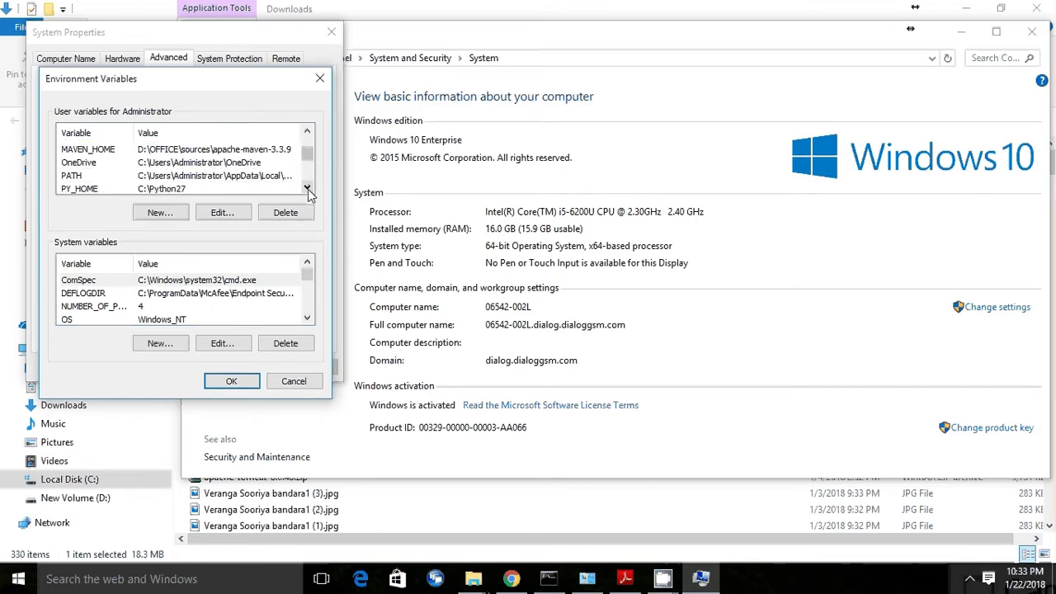
{"action": "left_click", "coordinate": [307, 188]}
{"action": "left_click", "coordinate": [172, 181]}
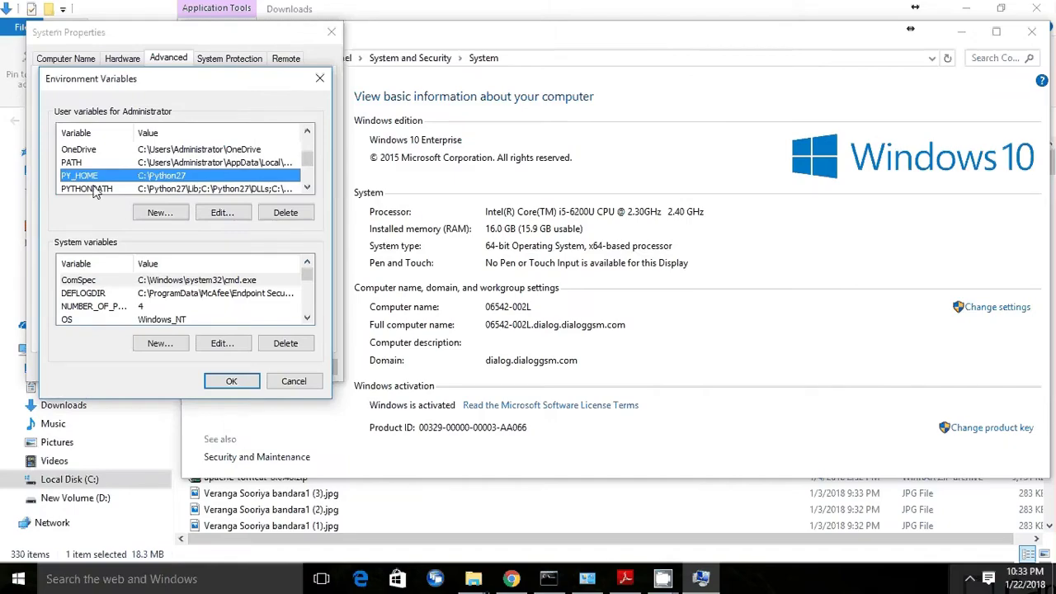
{"action": "left_click", "coordinate": [94, 190]}
{"action": "left_click", "coordinate": [221, 212]}
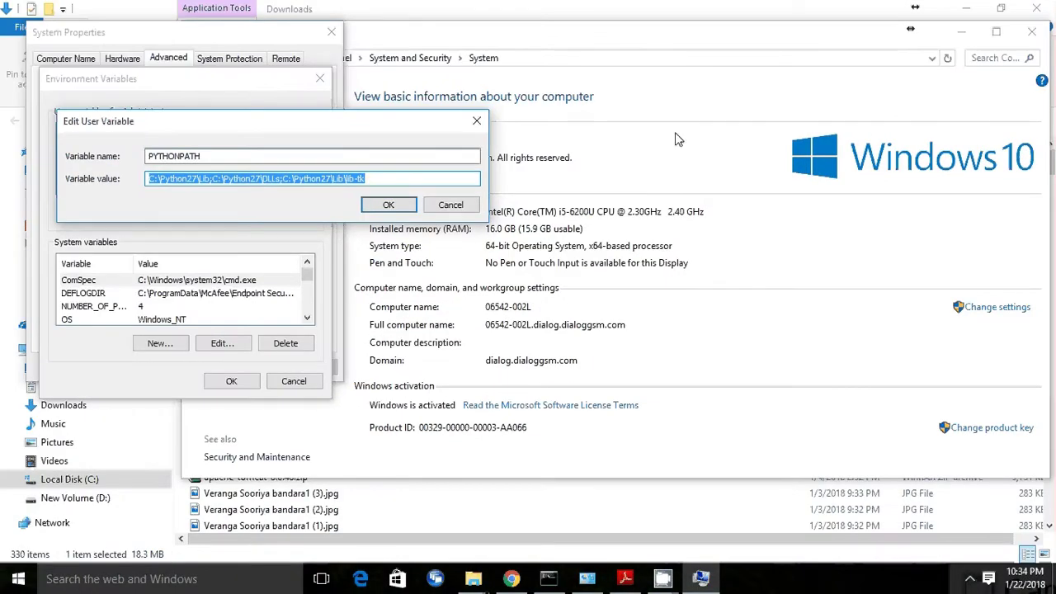
{"action": "left_click", "coordinate": [386, 245]}
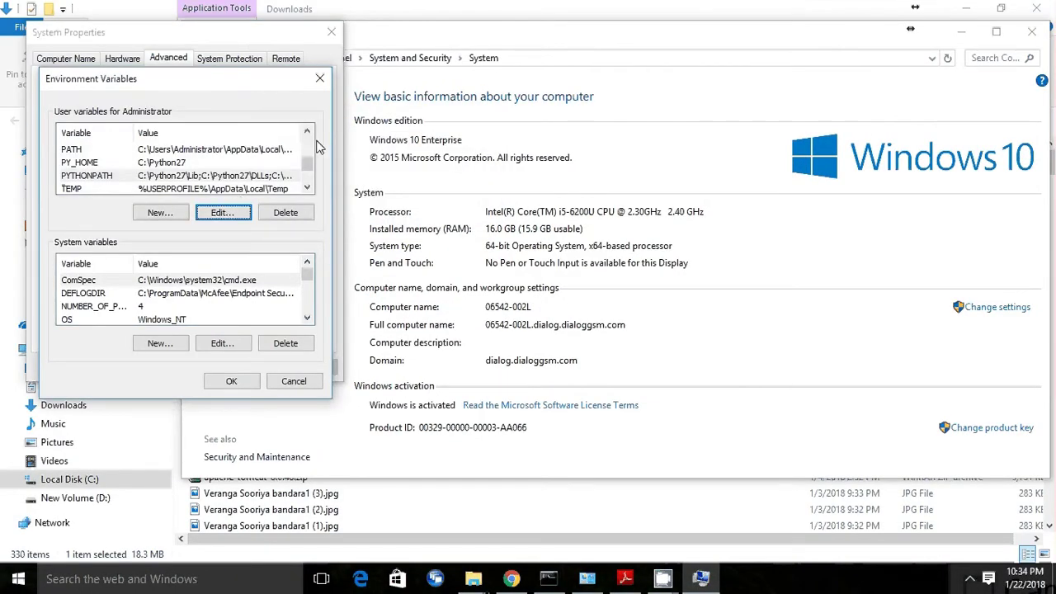
{"action": "left_click", "coordinate": [319, 78]}
{"action": "left_click", "coordinate": [332, 34]}
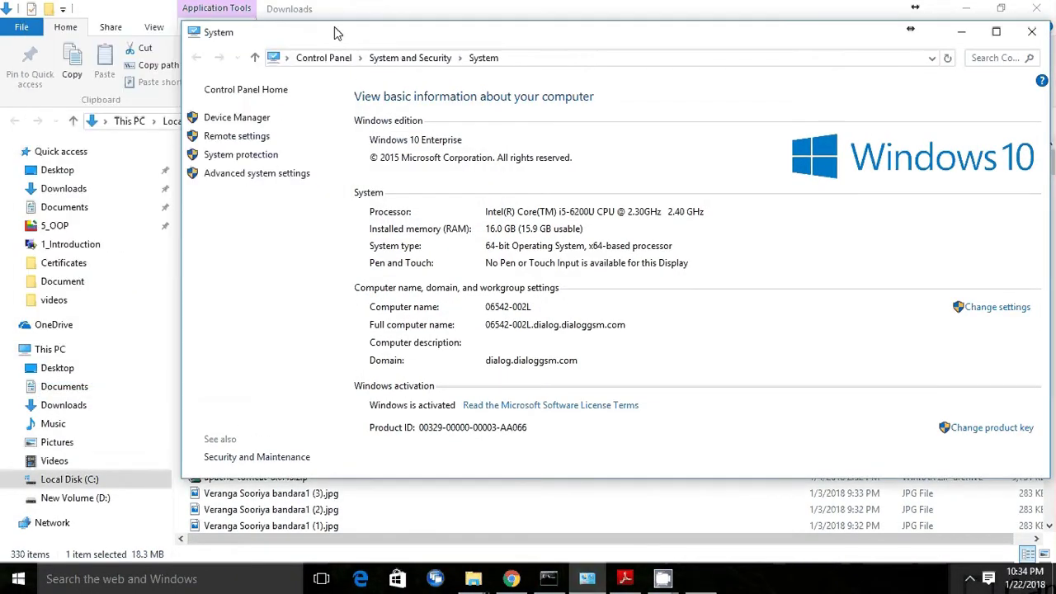
{"action": "key", "text": "super+r"}
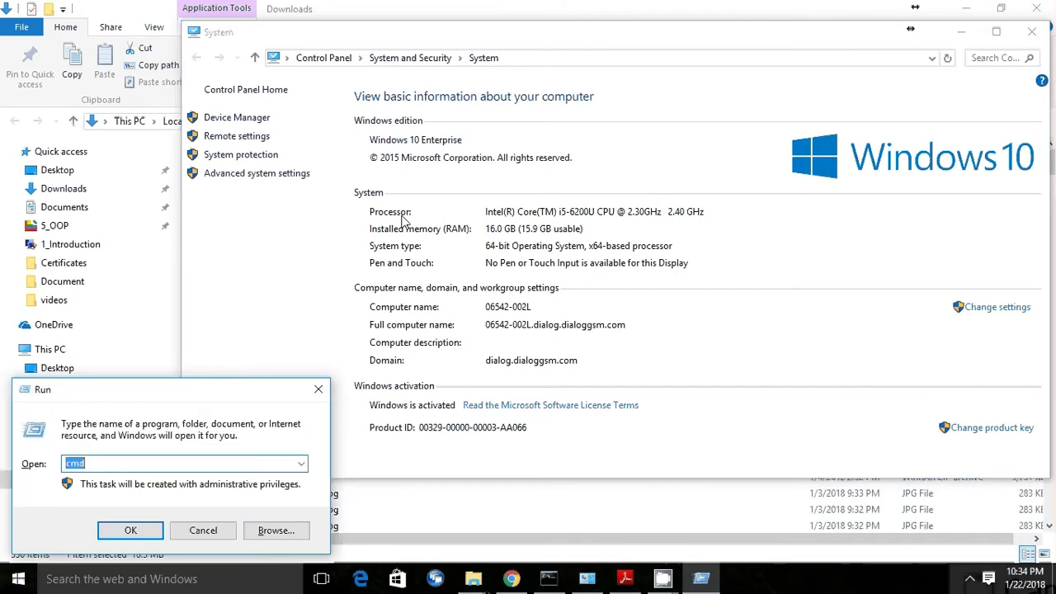
{"action": "type", "text": "cmd"}
{"action": "left_click", "coordinate": [320, 389]}
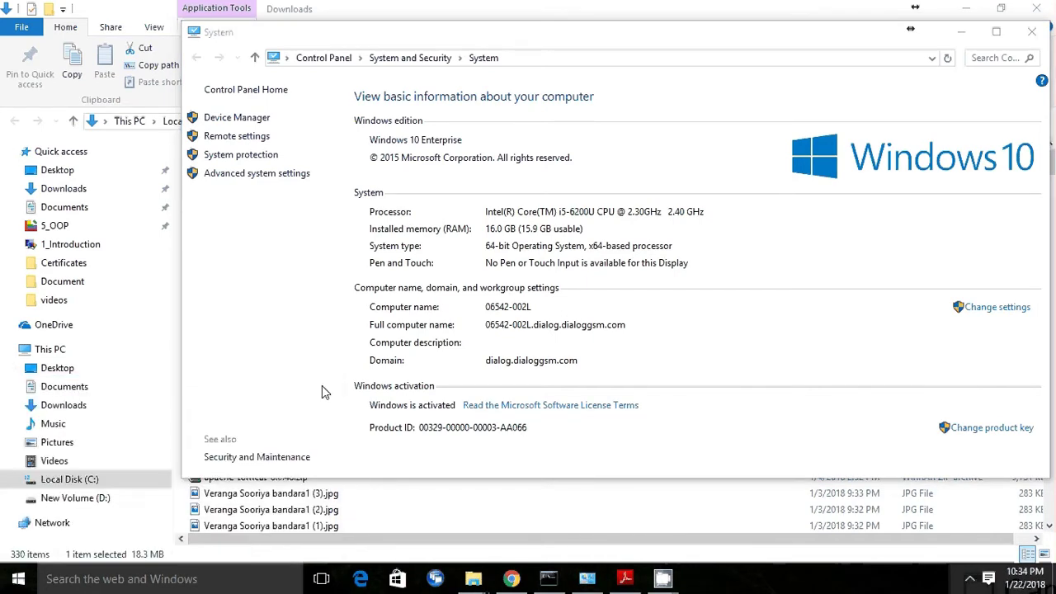
Step: Search Windows for Command Prompt, open it and maximize its window
{"action": "key", "text": "super"}
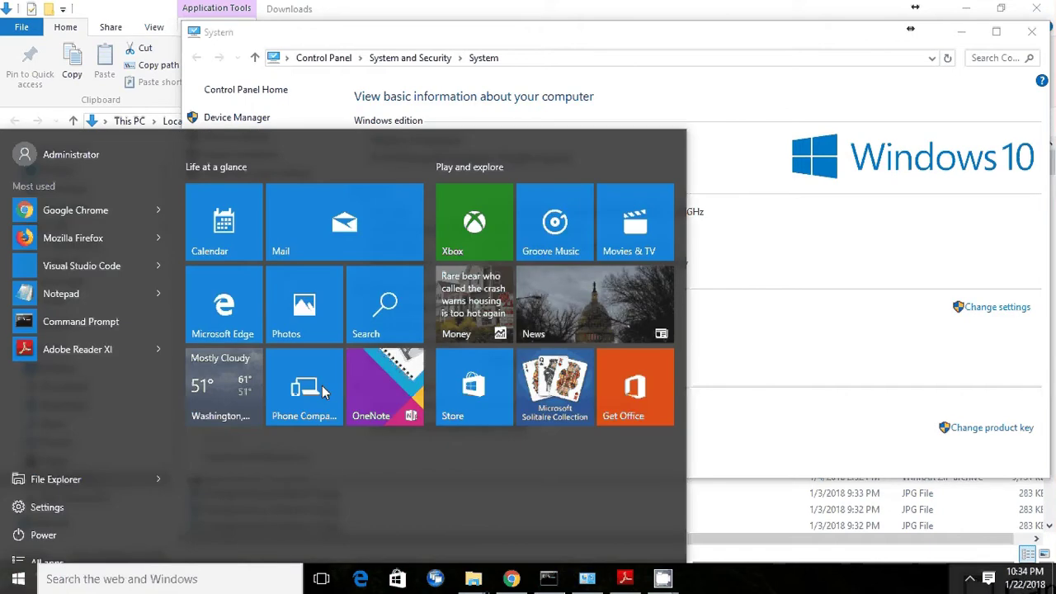
{"action": "type", "text": "cm"}
{"action": "key", "text": "BackSpace"}
{"action": "type", "text": "ommand"}
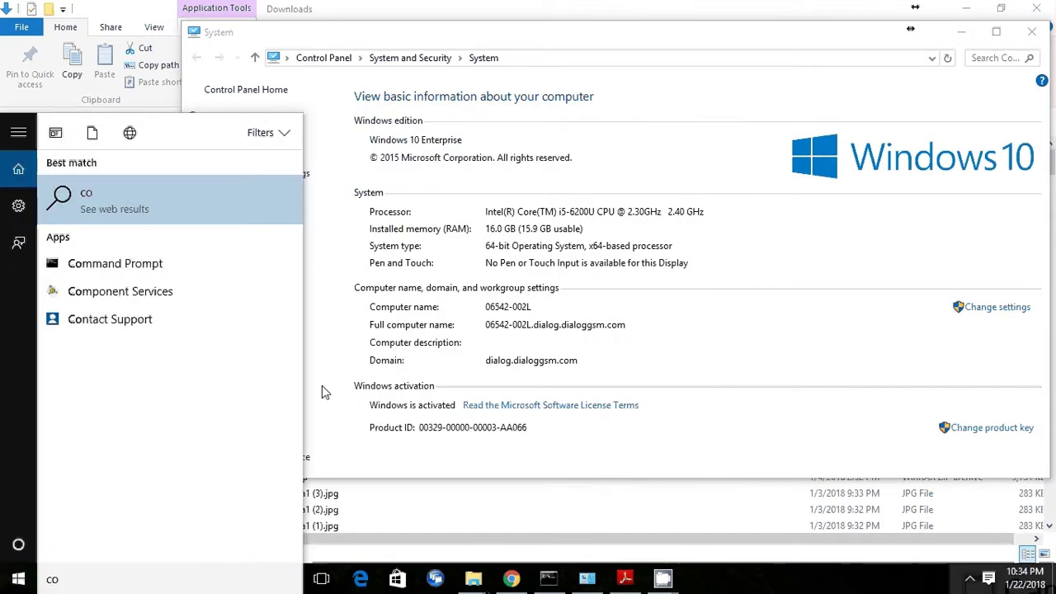
{"action": "key", "text": "Return"}
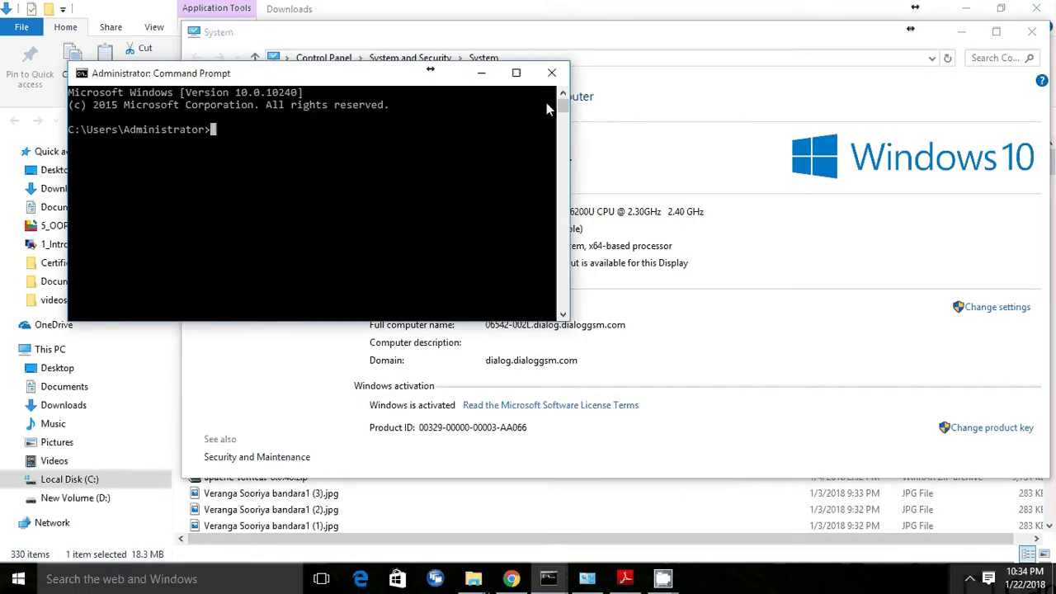
{"action": "left_click", "coordinate": [517, 74]}
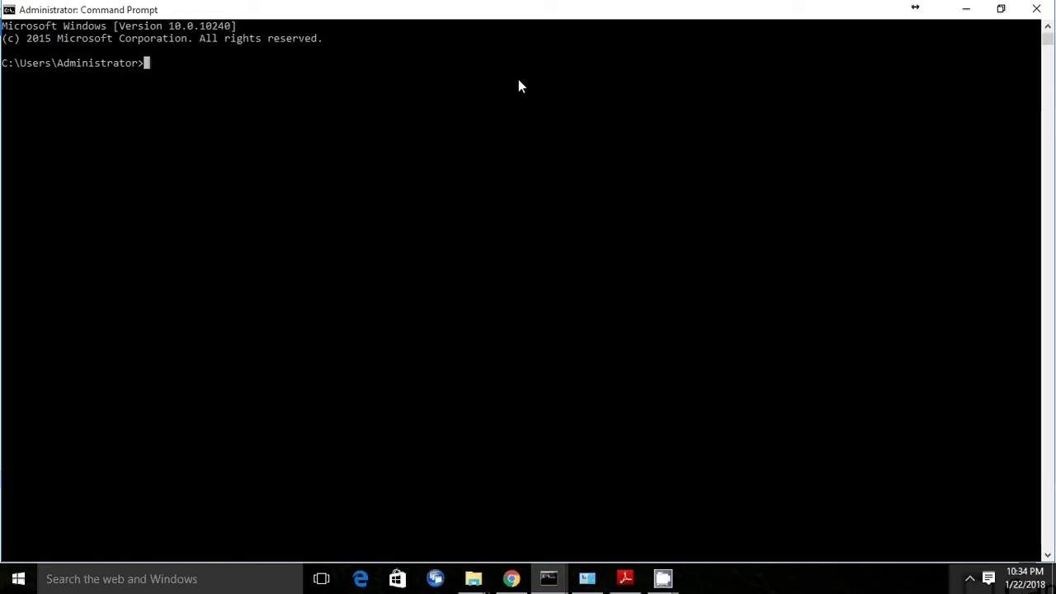
Step: Start the interactive Python interpreter with the py command
{"action": "type", "text": "p"}
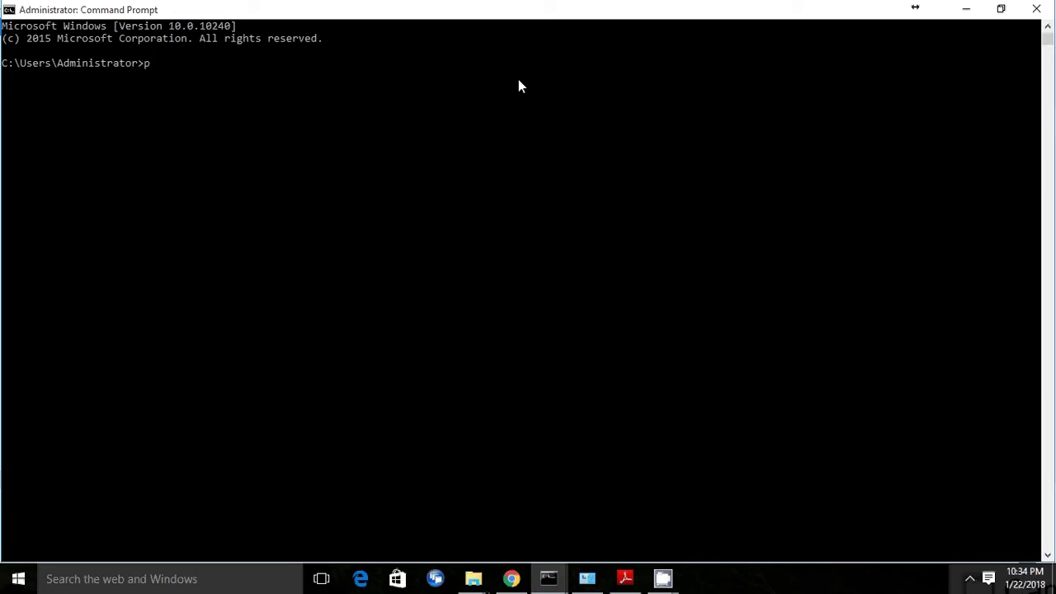
{"action": "key", "text": "BackSpace"}
{"action": "type", "text": "py"}
{"action": "key", "text": "Return"}
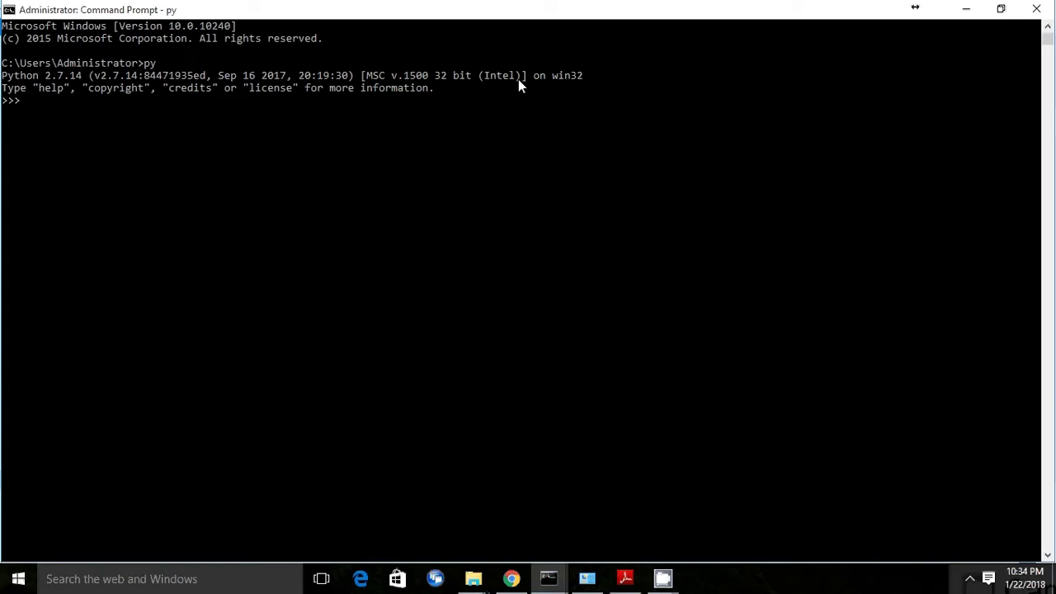
Step: Switch to the Python notes PDF in Adobe Reader and underline the python command in section 2.2.1 Interactive Mode in red
{"action": "left_click", "coordinate": [635, 580]}
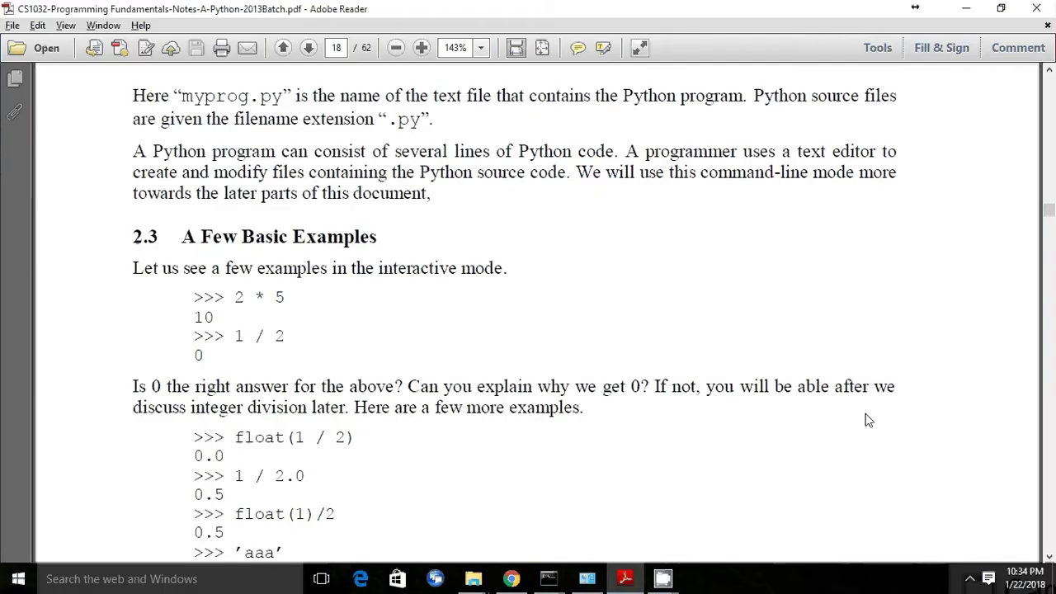
{"action": "left_click", "coordinate": [1049, 74]}
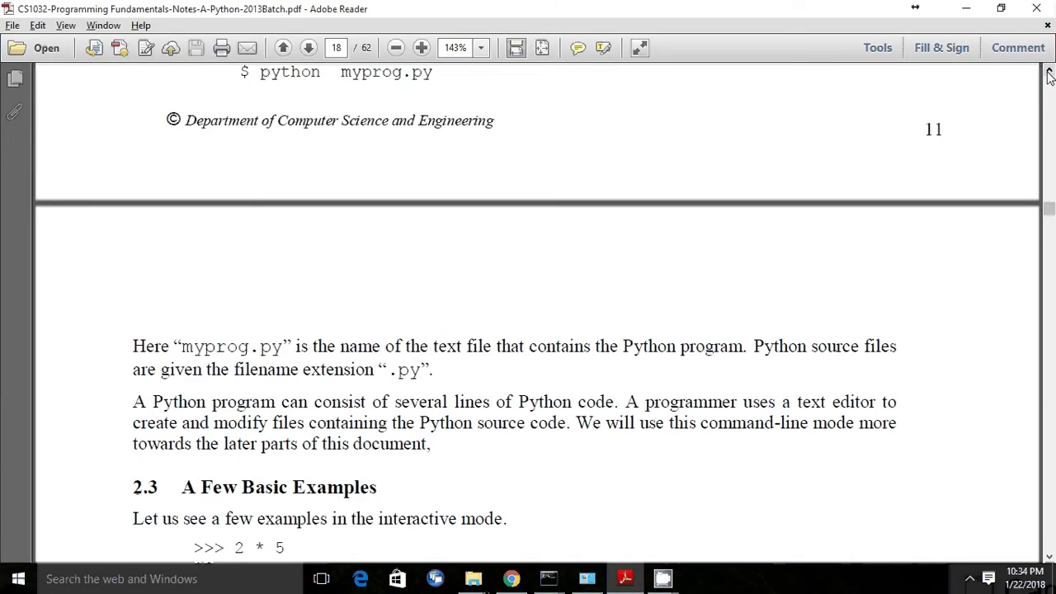
{"action": "left_click_drag", "start_coordinate": [1049, 74], "coordinate": [1049, 74]}
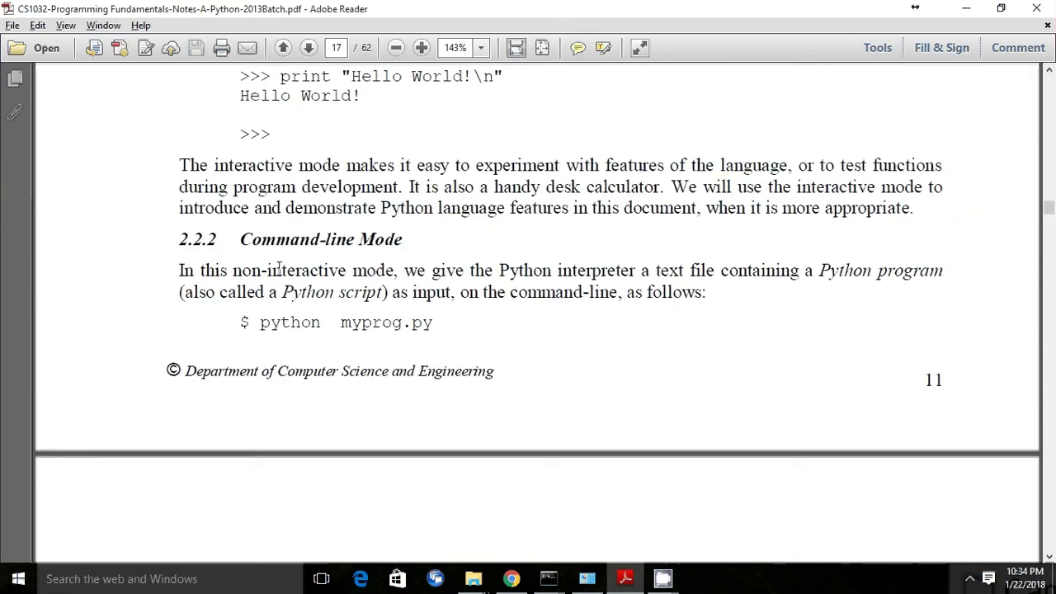
{"action": "left_click_drag", "start_coordinate": [1049, 74], "coordinate": [1048, 74]}
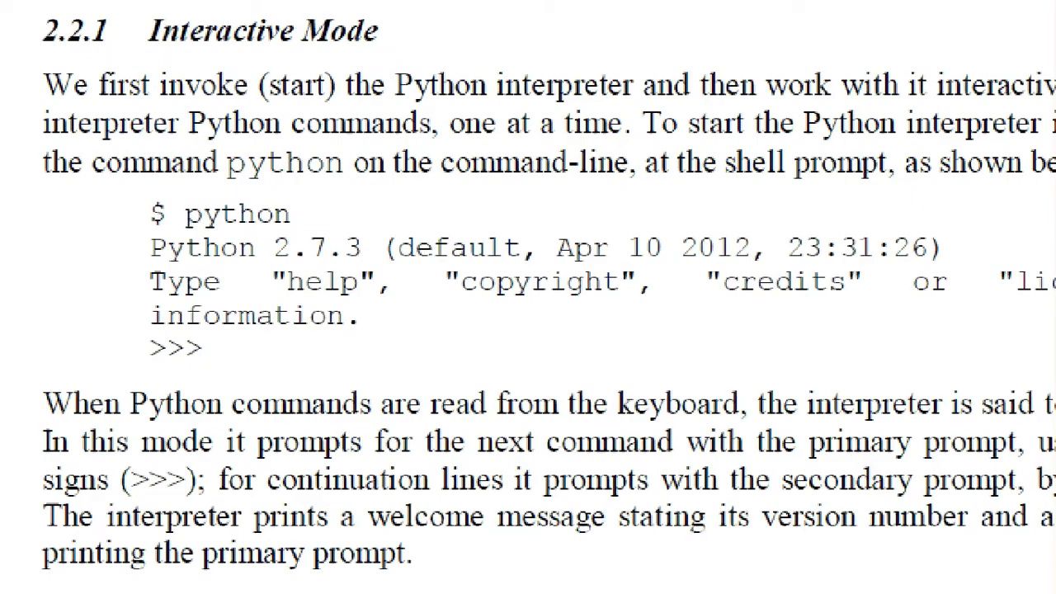
{"action": "left_click_drag", "start_coordinate": [173, 235], "coordinate": [305, 235]}
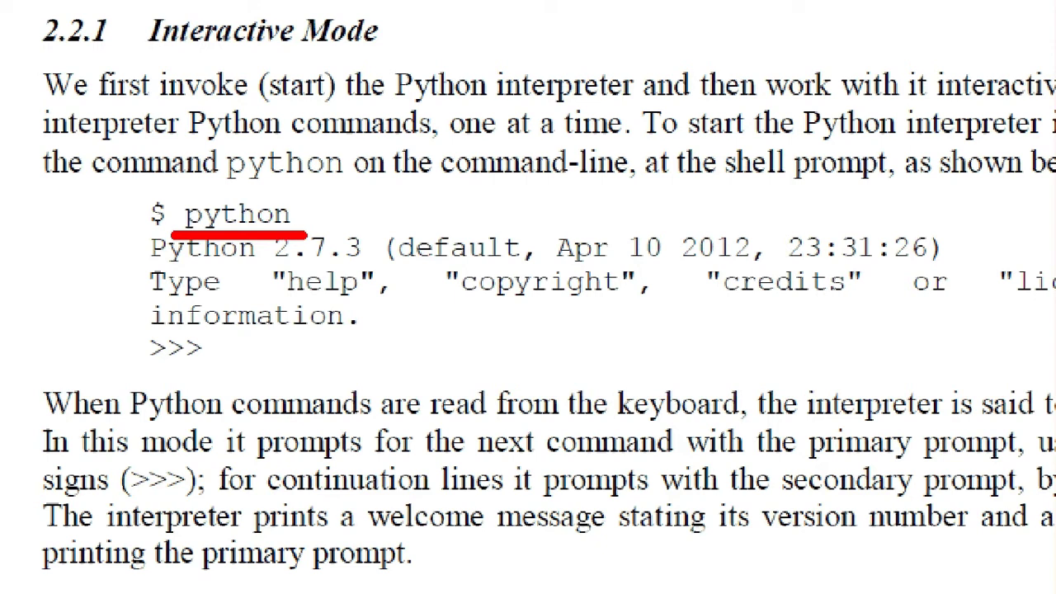